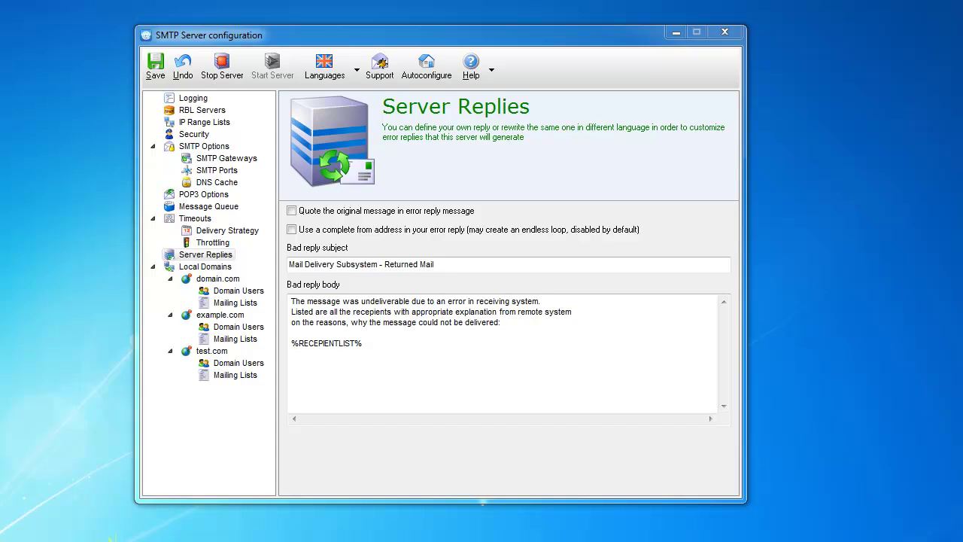
Open the Server Replies settings and examine the bad reply body text, including its %RECEPIENTLIST% placeholder
{"action": "left_click", "coordinate": [188, 257]}
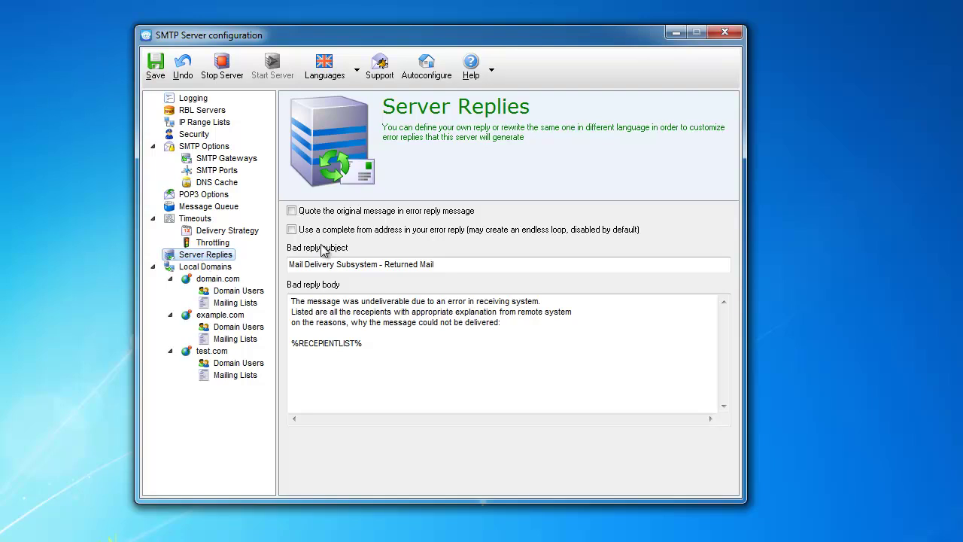
{"action": "left_click", "coordinate": [315, 333]}
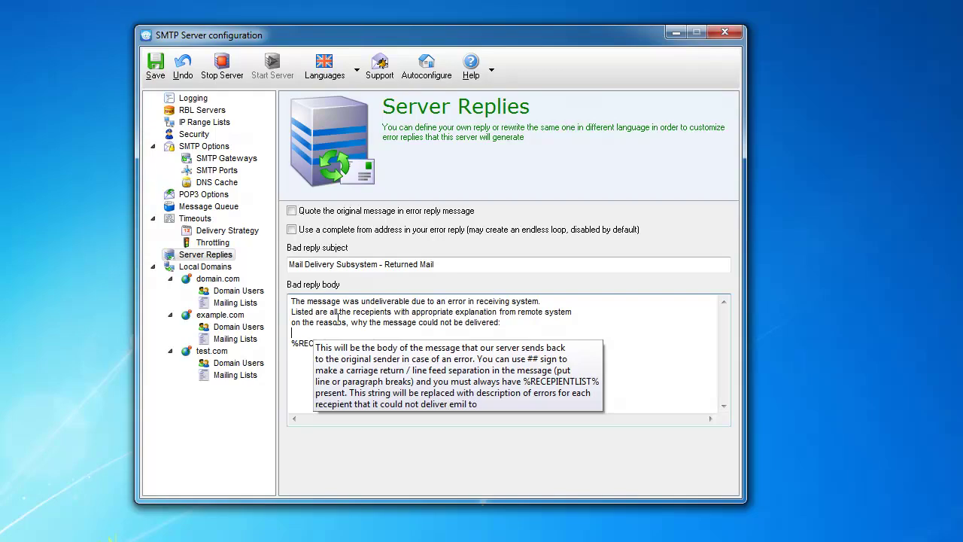
{"action": "double_click", "coordinate": [320, 322]}
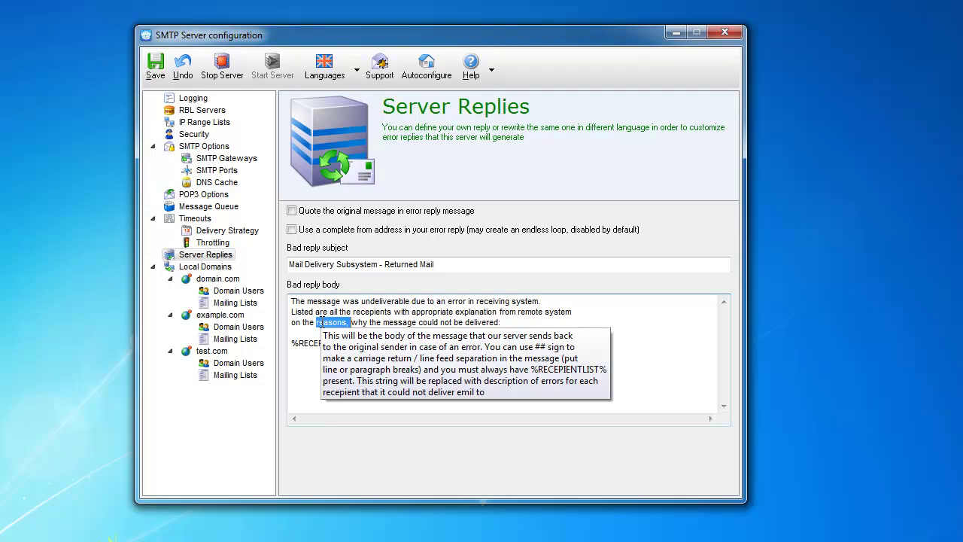
{"action": "left_click", "coordinate": [437, 265]}
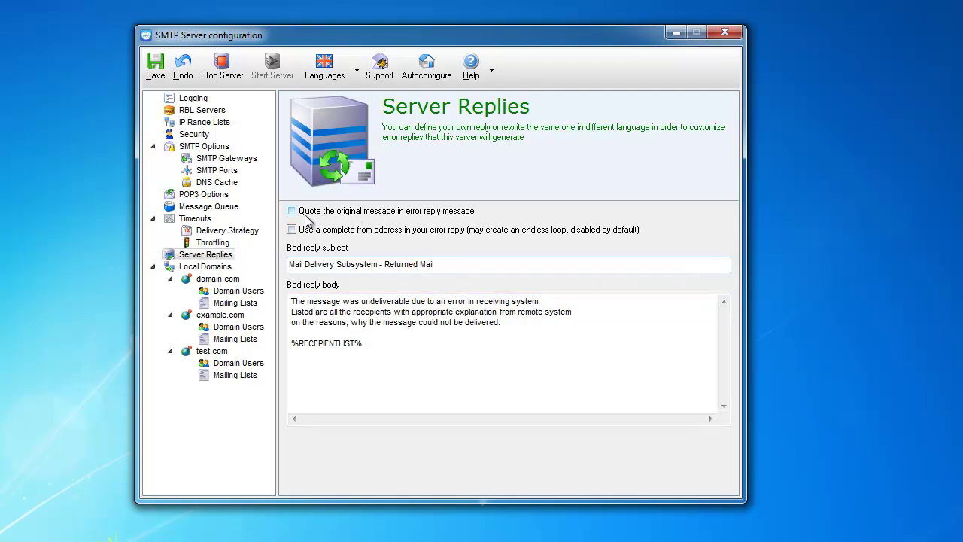
{"action": "left_click_drag", "start_coordinate": [387, 349], "coordinate": [272, 303]}
{"action": "left_click", "coordinate": [294, 303]}
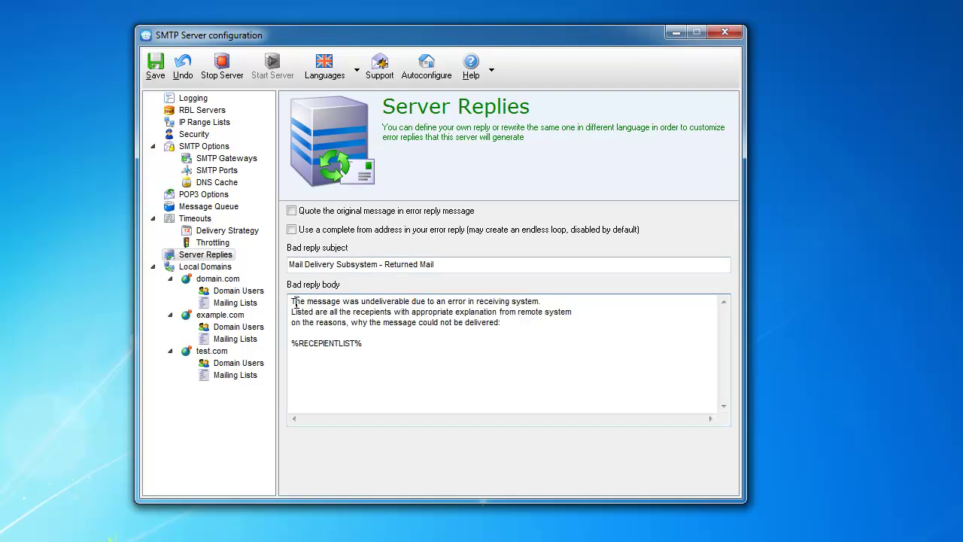
{"action": "mouse_move", "coordinate": [294, 303]}
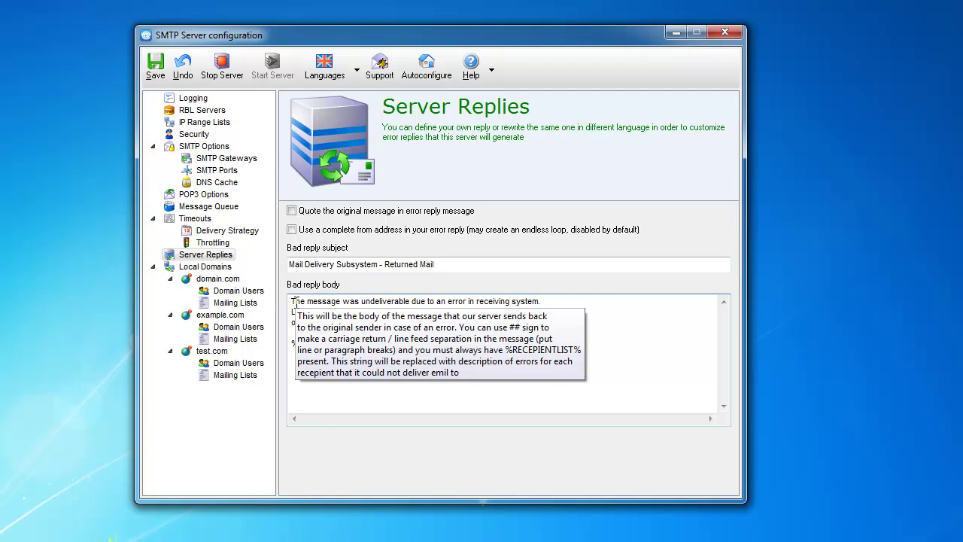
{"action": "left_click", "coordinate": [595, 308]}
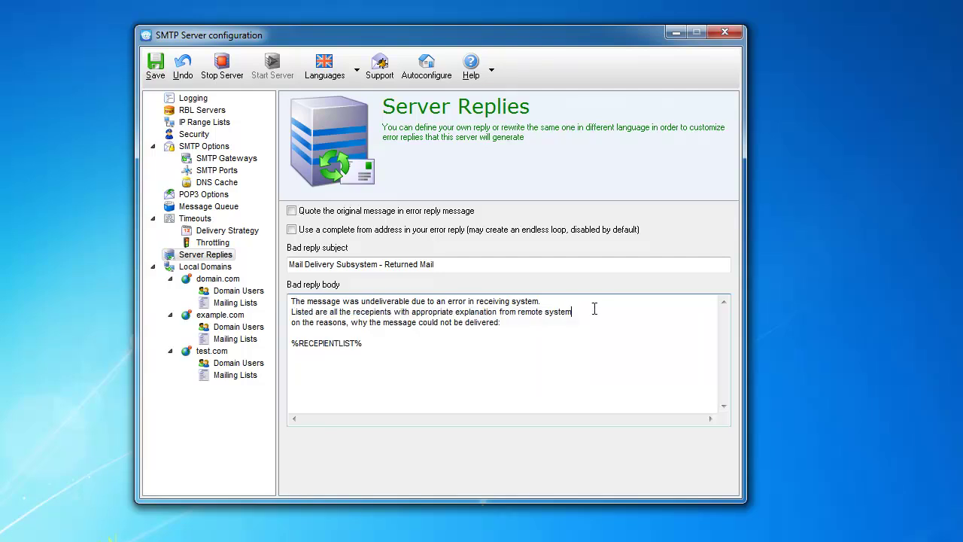
{"action": "left_click_drag", "start_coordinate": [502, 322], "coordinate": [290, 309]}
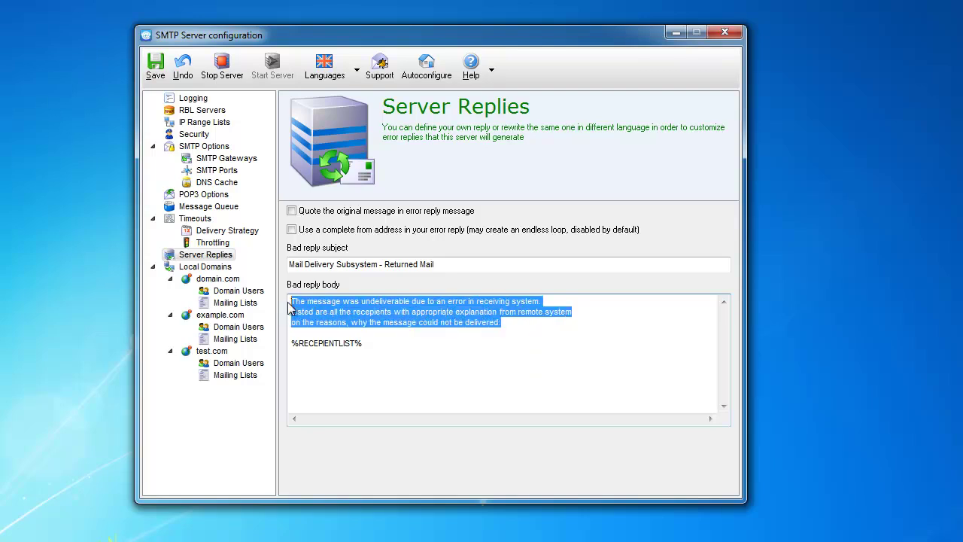
{"action": "left_click", "coordinate": [461, 312]}
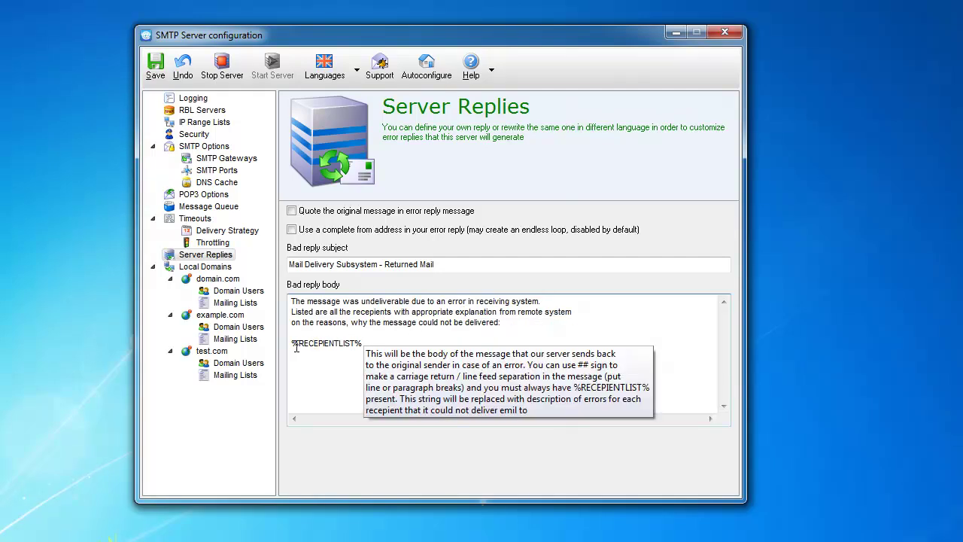
{"action": "left_click_drag", "start_coordinate": [292, 343], "coordinate": [366, 343]}
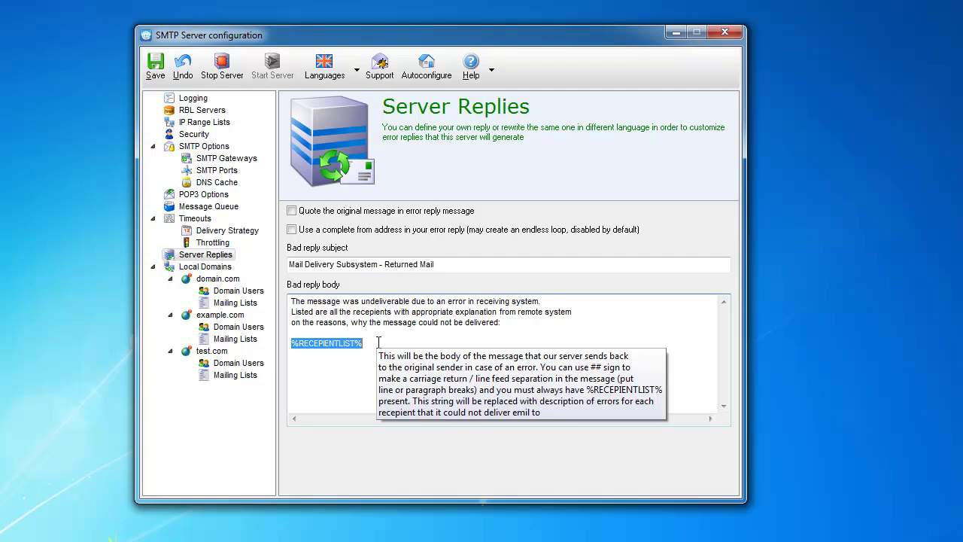
{"action": "left_click", "coordinate": [367, 343]}
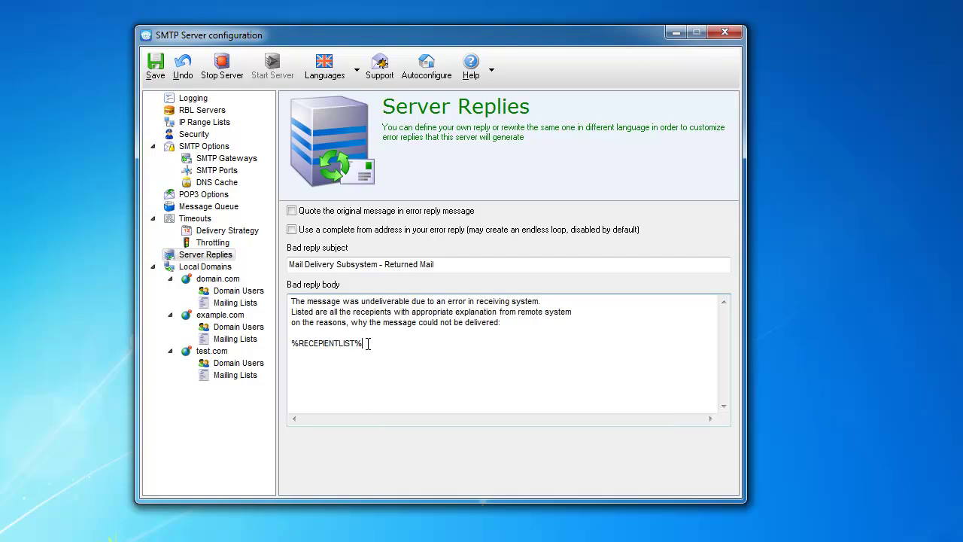
{"action": "left_click_drag", "start_coordinate": [373, 344], "coordinate": [291, 344]}
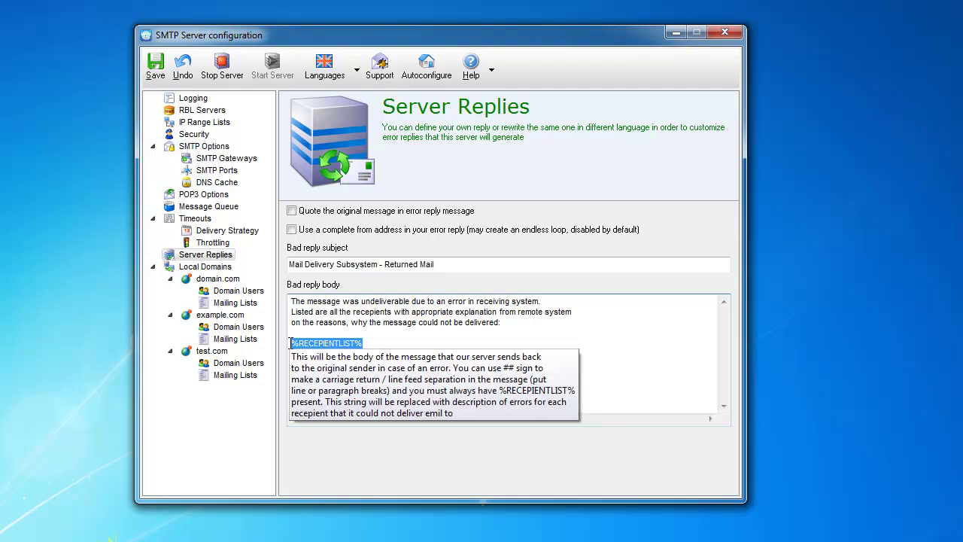
{"action": "left_click", "coordinate": [365, 343]}
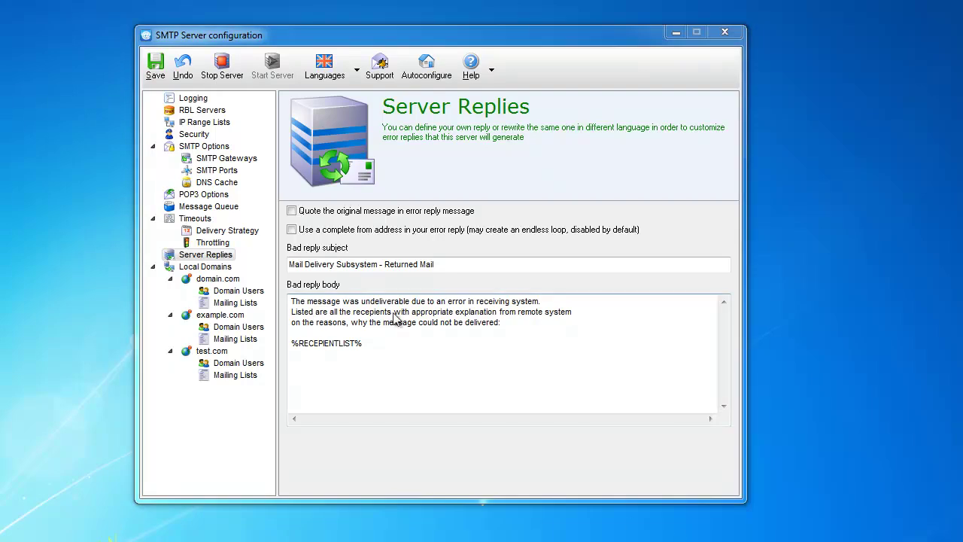
Review the bad reply subject, the complete from address option and the description of the bad reply body field
{"action": "left_click", "coordinate": [449, 266]}
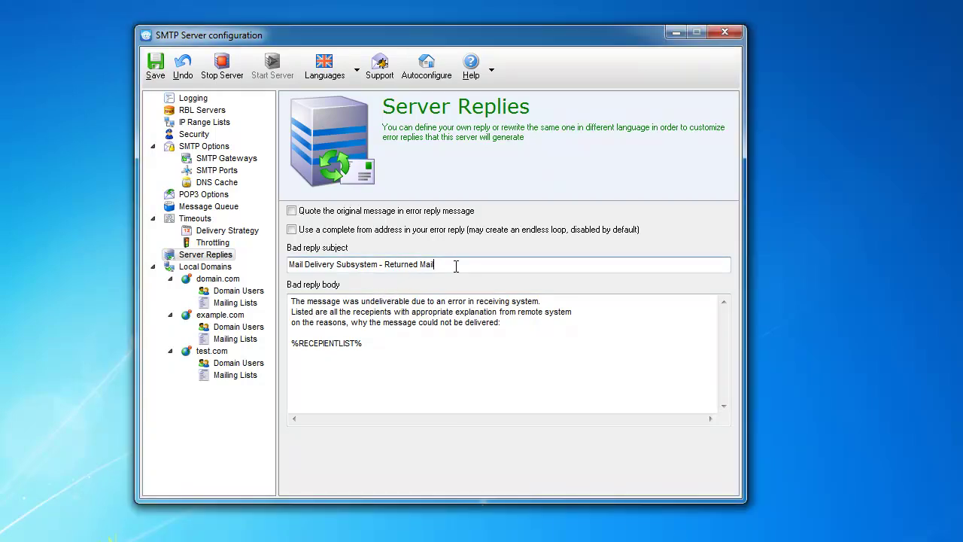
{"action": "left_click_drag", "start_coordinate": [456, 265], "coordinate": [284, 262]}
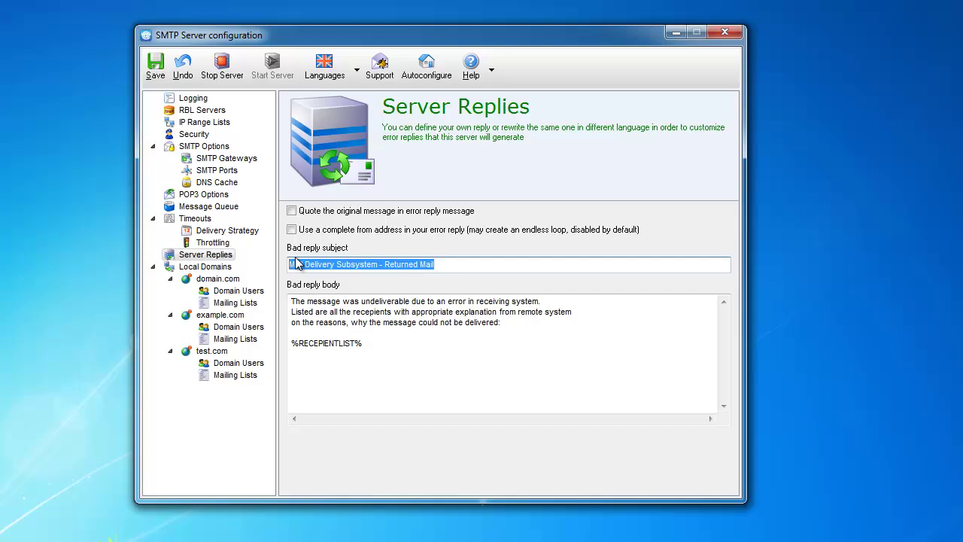
{"action": "left_click", "coordinate": [293, 264]}
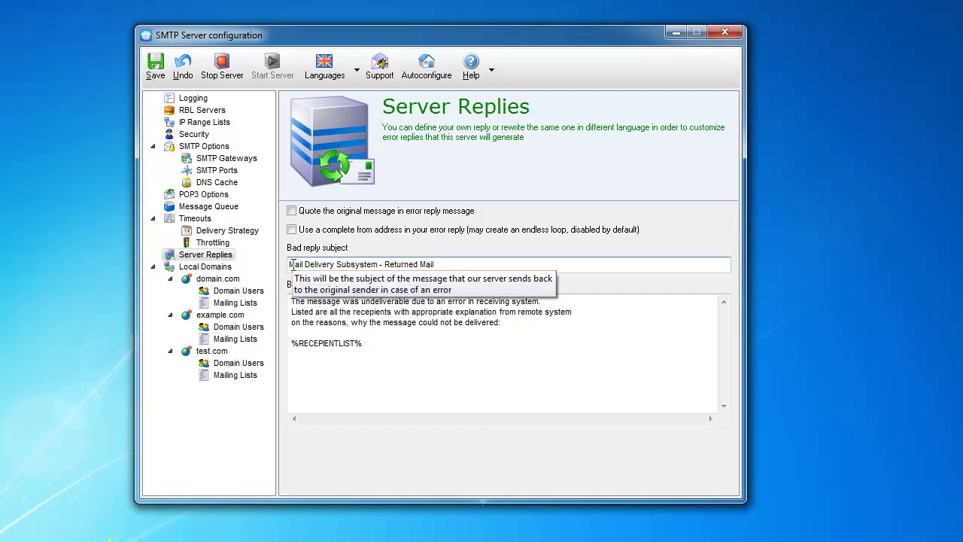
{"action": "left_click_drag", "start_coordinate": [295, 264], "coordinate": [484, 264]}
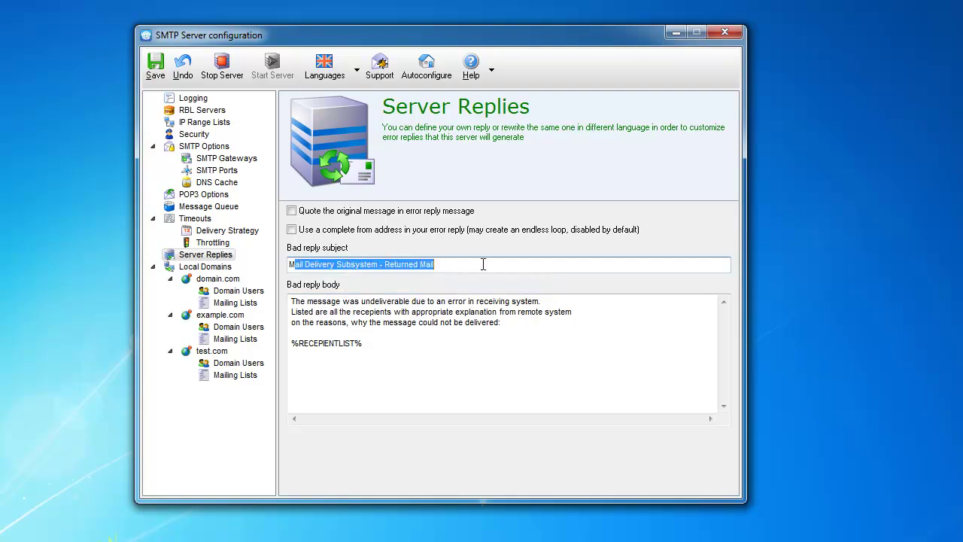
{"action": "left_click", "coordinate": [484, 264]}
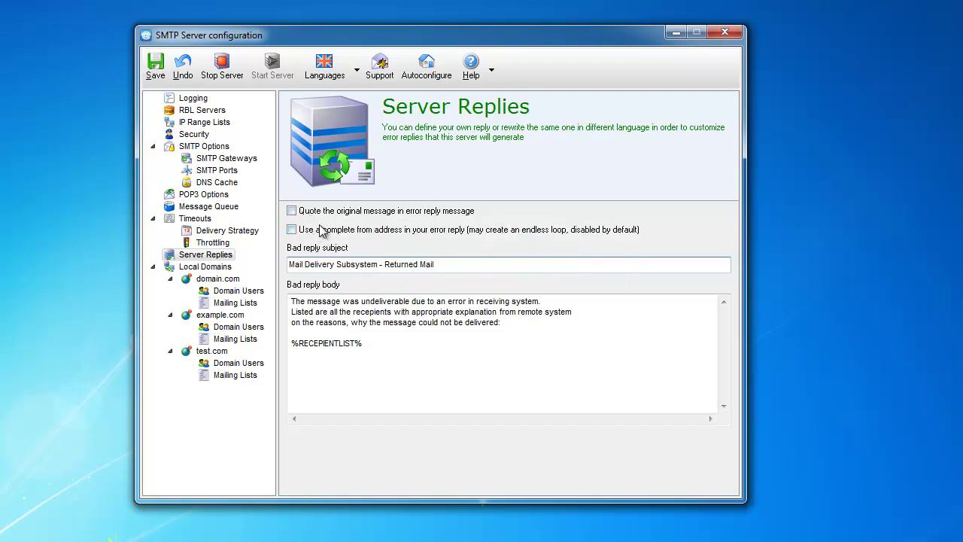
{"action": "mouse_move", "coordinate": [304, 237]}
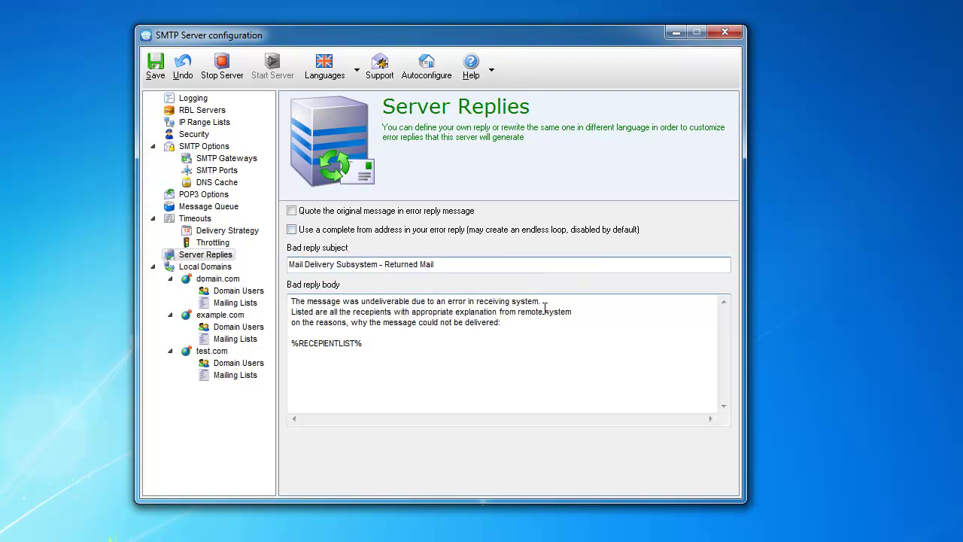
{"action": "mouse_move", "coordinate": [361, 354]}
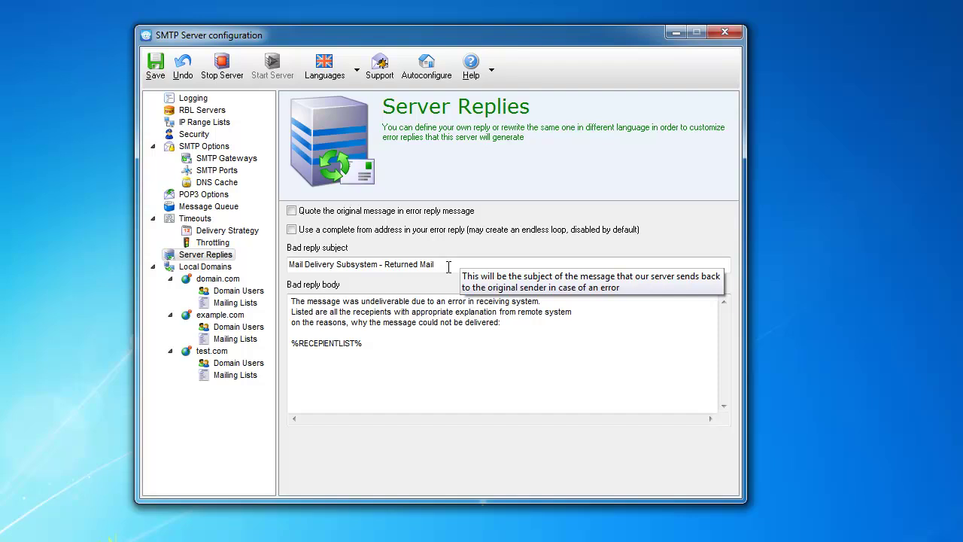
{"action": "mouse_move", "coordinate": [343, 303]}
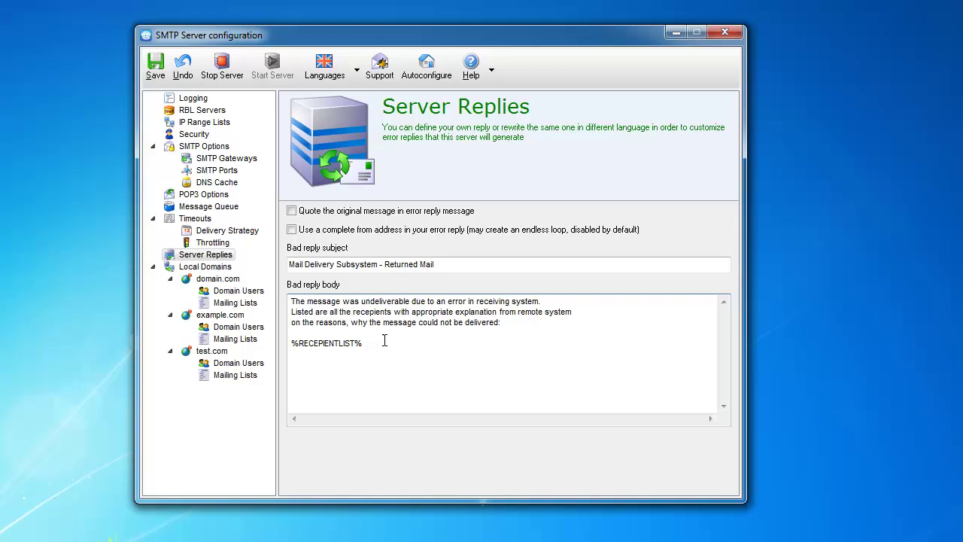
{"action": "mouse_move", "coordinate": [385, 341]}
{"action": "mouse_move", "coordinate": [413, 312]}
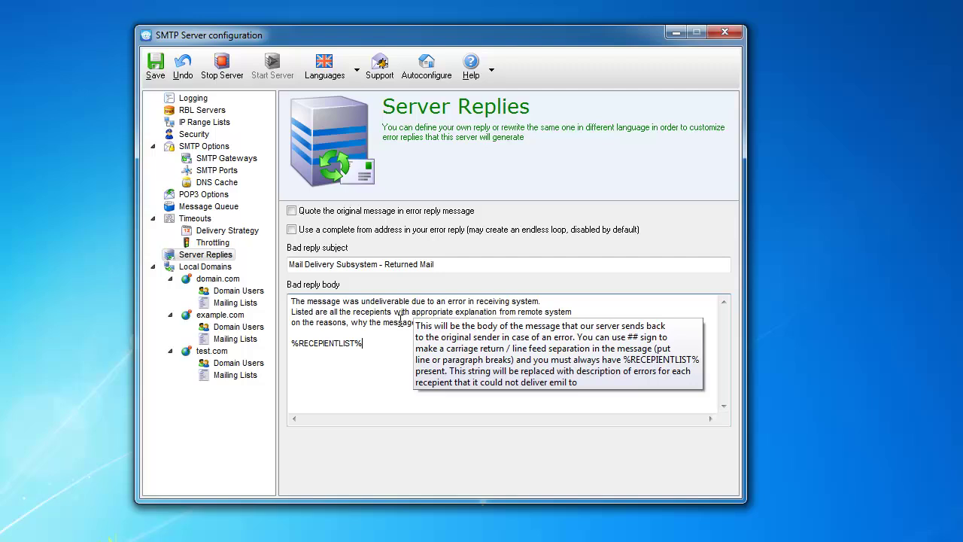
{"action": "left_click", "coordinate": [400, 322]}
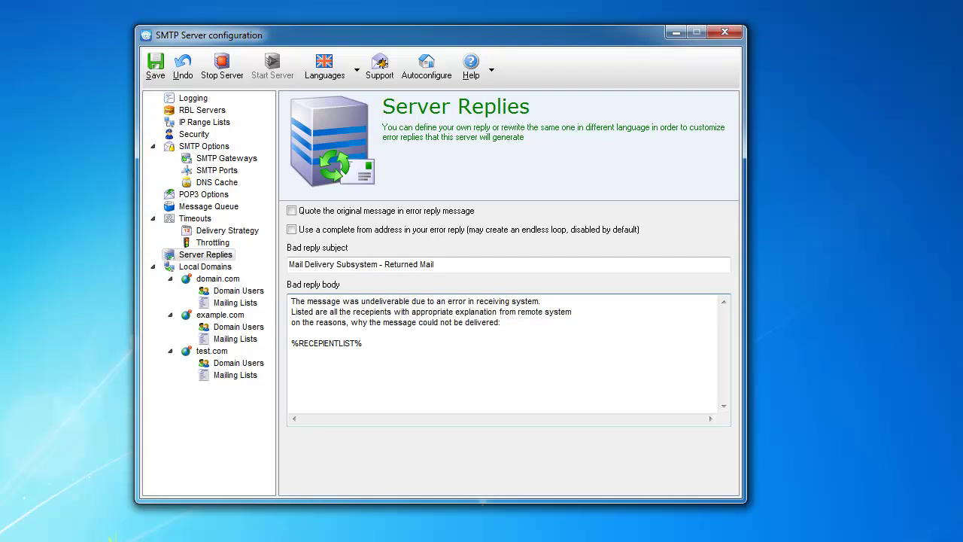
{"action": "mouse_move", "coordinate": [86, 254]}
{"action": "left_mouse_down"}
{"action": "mouse_move", "coordinate": [83, 318]}
{"action": "mouse_move", "coordinate": [257, 244]}
{"action": "mouse_move", "coordinate": [238, 274]}
{"action": "left_mouse_up"}
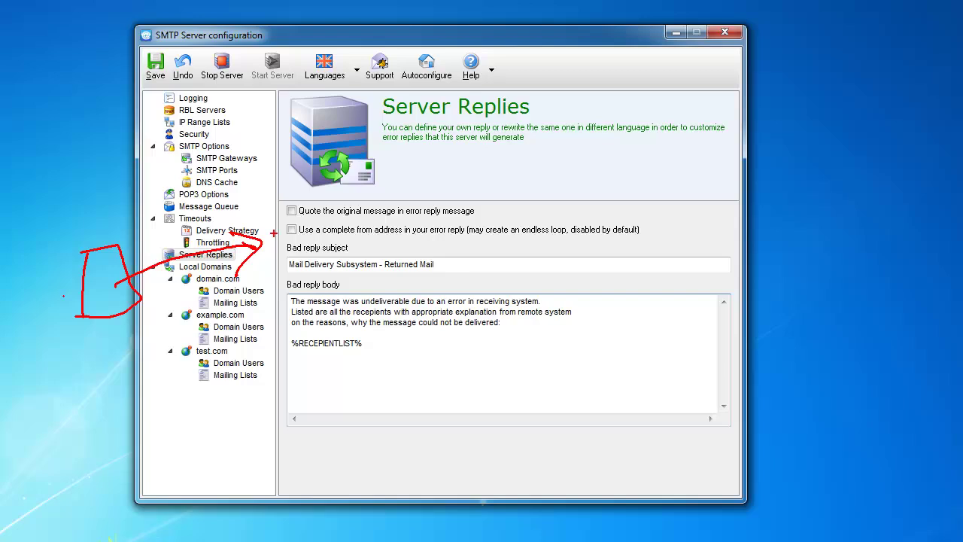
{"action": "left_click_drag", "start_coordinate": [267, 216], "coordinate": [301, 274]}
{"action": "left_click_drag", "start_coordinate": [310, 219], "coordinate": [271, 271]}
{"action": "mouse_move", "coordinate": [286, 272]}
{"action": "left_mouse_down"}
{"action": "mouse_move", "coordinate": [268, 337]}
{"action": "mouse_move", "coordinate": [203, 373]}
{"action": "mouse_move", "coordinate": [101, 391]}
{"action": "mouse_move", "coordinate": [122, 403]}
{"action": "left_mouse_up"}
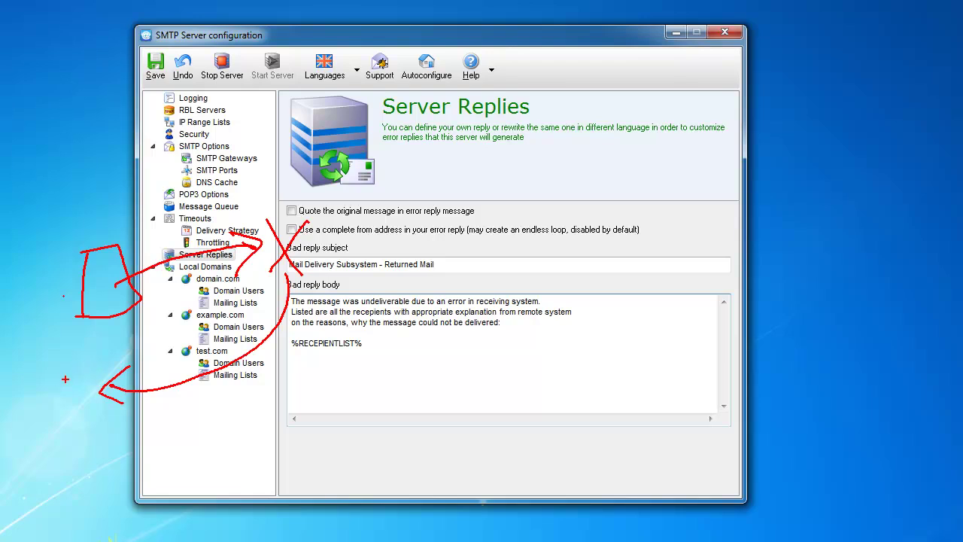
{"action": "left_click_drag", "start_coordinate": [57, 373], "coordinate": [95, 407]}
{"action": "left_click_drag", "start_coordinate": [88, 360], "coordinate": [72, 421]}
{"action": "mouse_move", "coordinate": [92, 431]}
{"action": "left_mouse_down"}
{"action": "mouse_move", "coordinate": [101, 461]}
{"action": "mouse_move", "coordinate": [84, 324]}
{"action": "mouse_move", "coordinate": [254, 286]}
{"action": "mouse_move", "coordinate": [235, 281]}
{"action": "mouse_move", "coordinate": [245, 293]}
{"action": "mouse_move", "coordinate": [212, 304]}
{"action": "left_mouse_up"}
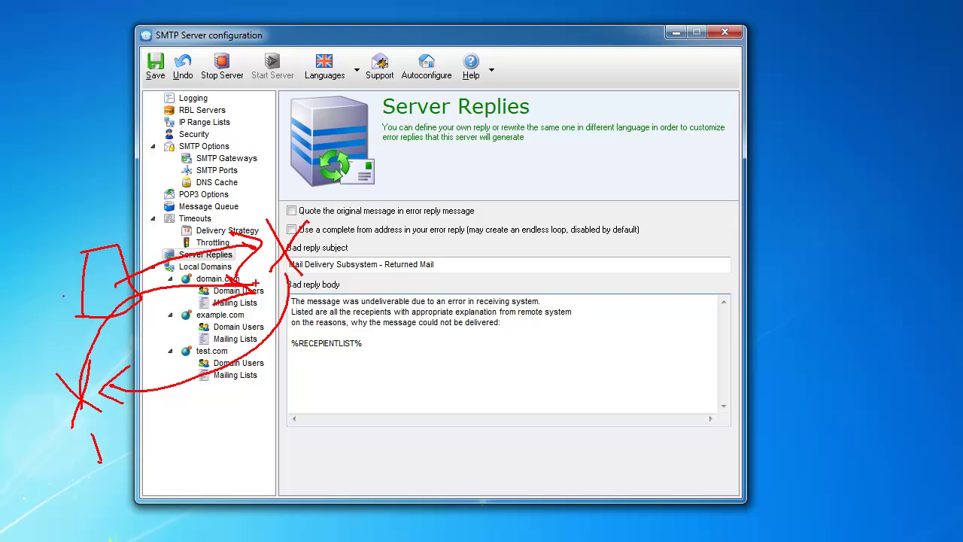
{"action": "mouse_move", "coordinate": [254, 274]}
{"action": "left_mouse_down"}
{"action": "mouse_move", "coordinate": [278, 283]}
{"action": "mouse_move", "coordinate": [248, 310]}
{"action": "mouse_move", "coordinate": [268, 312]}
{"action": "mouse_move", "coordinate": [255, 386]}
{"action": "mouse_move", "coordinate": [165, 426]}
{"action": "mouse_move", "coordinate": [137, 416]}
{"action": "mouse_move", "coordinate": [129, 440]}
{"action": "mouse_move", "coordinate": [151, 445]}
{"action": "left_mouse_up"}
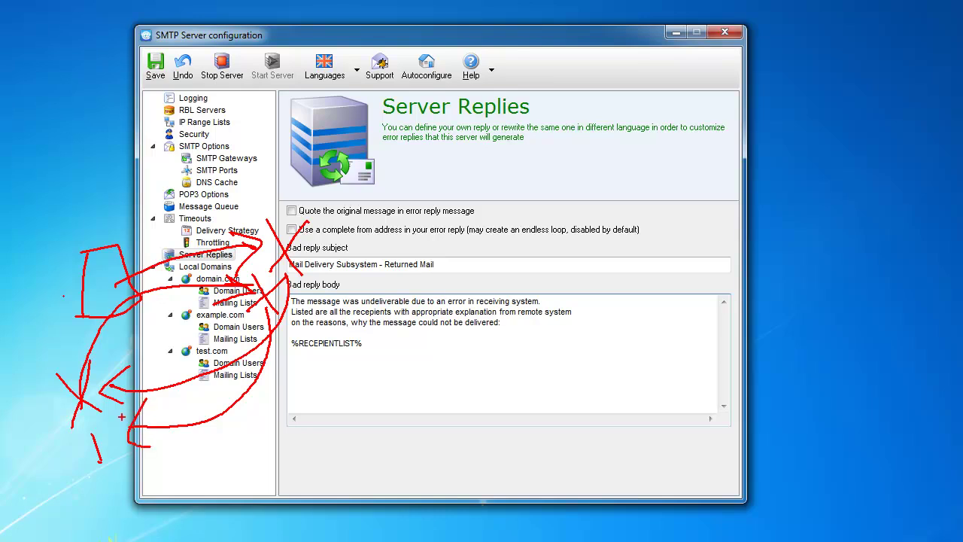
{"action": "mouse_move", "coordinate": [188, 294]}
{"action": "left_mouse_down"}
{"action": "mouse_move", "coordinate": [155, 395]}
{"action": "mouse_move", "coordinate": [237, 323]}
{"action": "mouse_move", "coordinate": [173, 303]}
{"action": "mouse_move", "coordinate": [135, 391]}
{"action": "mouse_move", "coordinate": [226, 353]}
{"action": "mouse_move", "coordinate": [128, 346]}
{"action": "mouse_move", "coordinate": [230, 361]}
{"action": "mouse_move", "coordinate": [239, 316]}
{"action": "mouse_move", "coordinate": [132, 382]}
{"action": "mouse_move", "coordinate": [189, 382]}
{"action": "mouse_move", "coordinate": [171, 371]}
{"action": "left_mouse_up"}
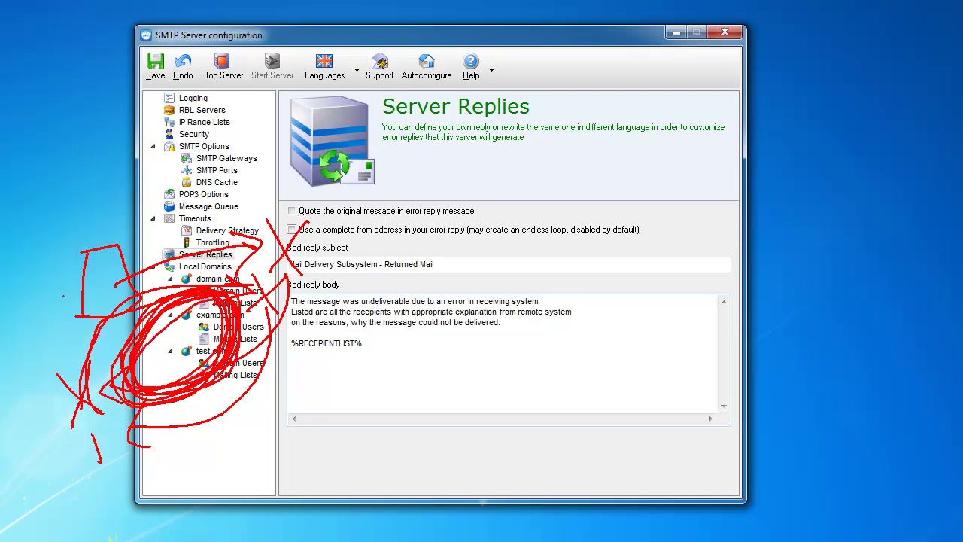
{"action": "key", "text": "Escape"}
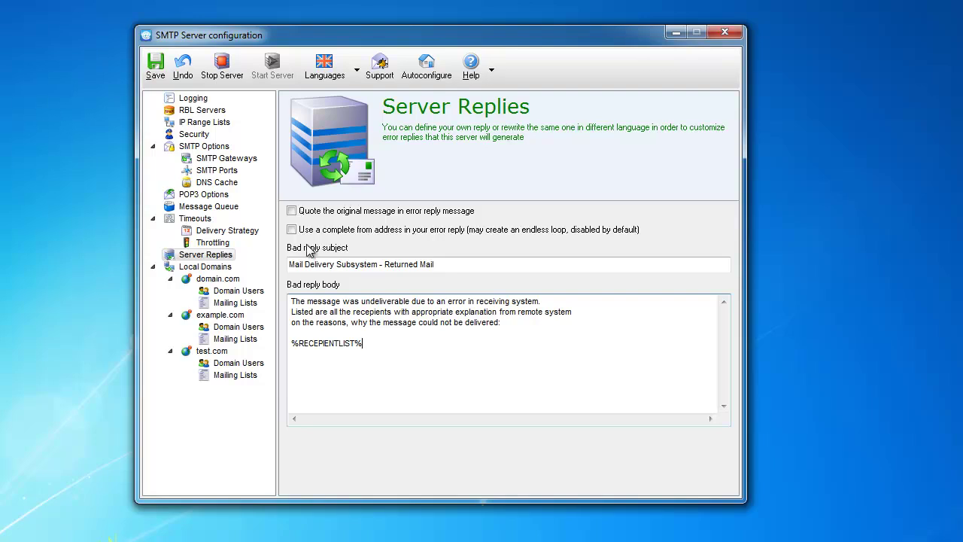
{"action": "mouse_move", "coordinate": [323, 238]}
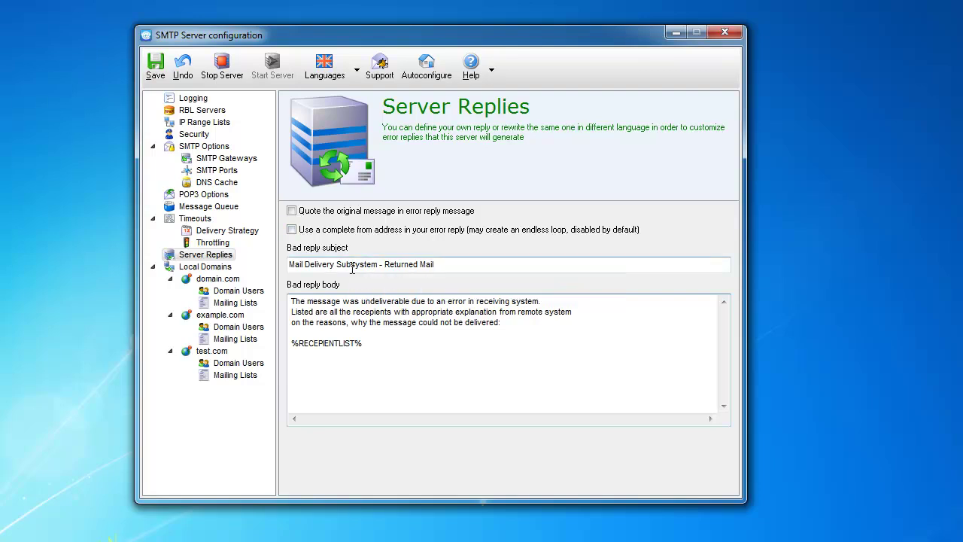
{"action": "mouse_move", "coordinate": [336, 194]}
{"action": "left_mouse_down"}
{"action": "mouse_move", "coordinate": [283, 261]}
{"action": "mouse_move", "coordinate": [345, 295]}
{"action": "left_mouse_up"}
{"action": "mouse_move", "coordinate": [371, 196]}
{"action": "left_mouse_down"}
{"action": "mouse_move", "coordinate": [407, 219]}
{"action": "mouse_move", "coordinate": [374, 295]}
{"action": "left_mouse_up"}
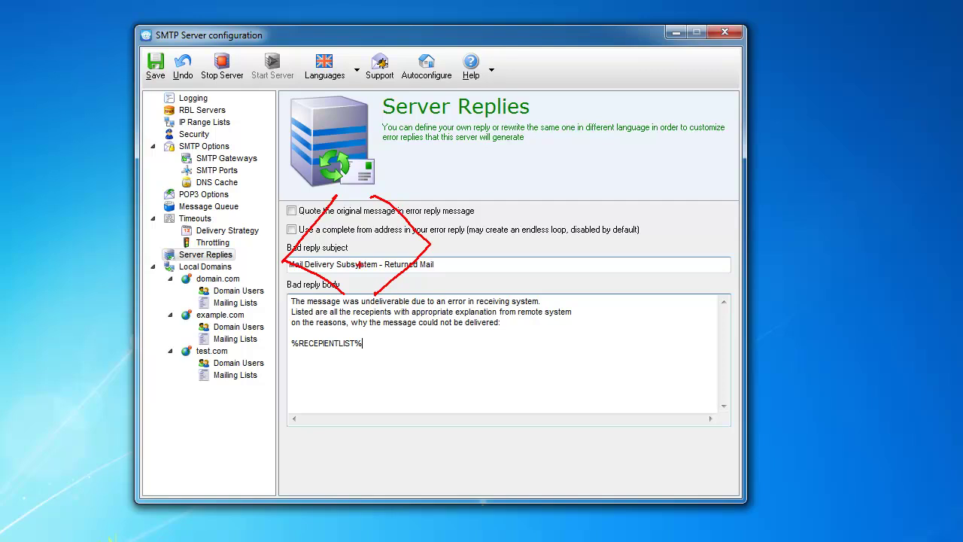
{"action": "key", "text": "Escape"}
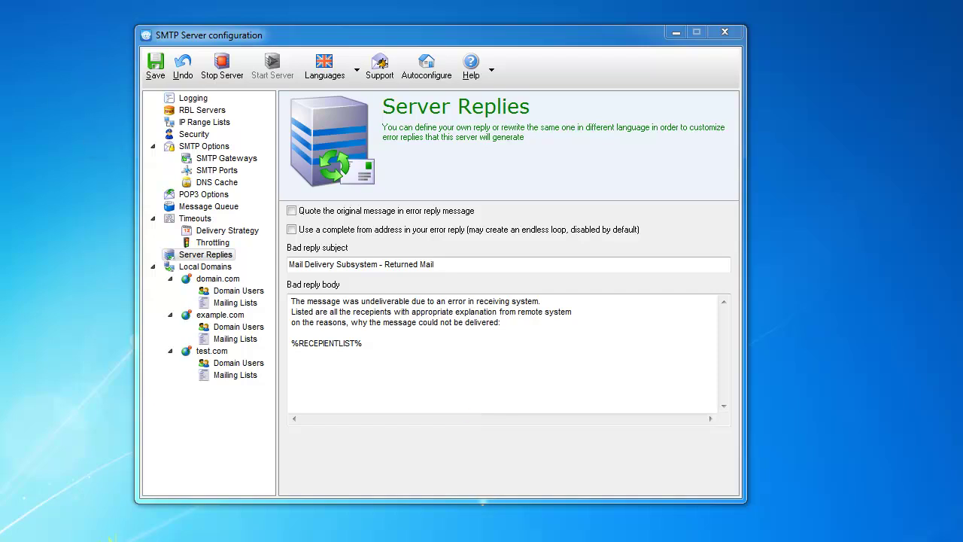
{"action": "mouse_move", "coordinate": [78, 165]}
{"action": "left_mouse_down"}
{"action": "mouse_move", "coordinate": [84, 237]}
{"action": "mouse_move", "coordinate": [137, 243]}
{"action": "mouse_move", "coordinate": [80, 248]}
{"action": "left_mouse_up"}
{"action": "mouse_move", "coordinate": [132, 205]}
{"action": "left_mouse_down"}
{"action": "mouse_move", "coordinate": [258, 170]}
{"action": "mouse_move", "coordinate": [297, 178]}
{"action": "left_mouse_up"}
{"action": "mouse_move", "coordinate": [275, 163]}
{"action": "left_mouse_down"}
{"action": "mouse_move", "coordinate": [295, 176]}
{"action": "mouse_move", "coordinate": [284, 201]}
{"action": "left_mouse_up"}
{"action": "left_click_drag", "start_coordinate": [304, 153], "coordinate": [334, 218]}
{"action": "left_click_drag", "start_coordinate": [350, 165], "coordinate": [290, 227]}
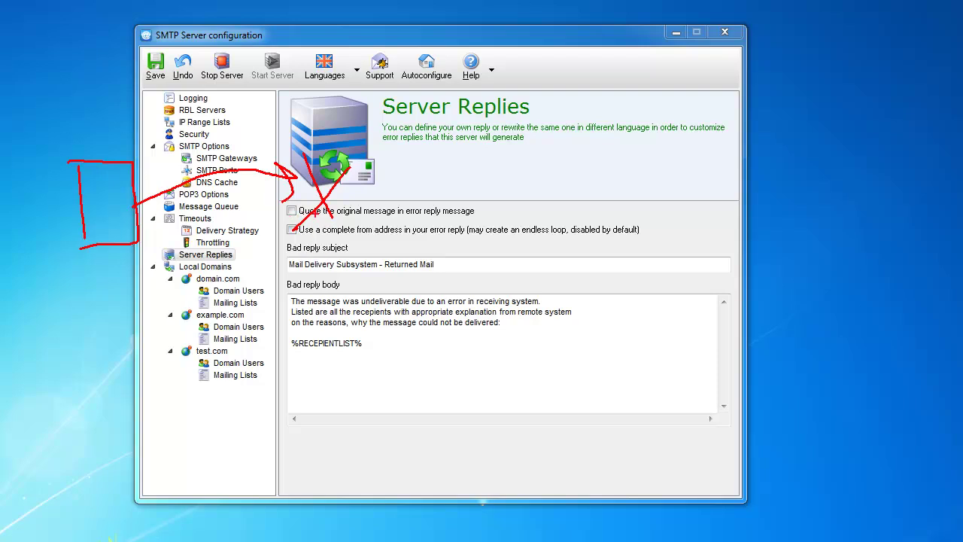
{"action": "mouse_move", "coordinate": [319, 228]}
{"action": "left_mouse_down"}
{"action": "mouse_move", "coordinate": [288, 298]}
{"action": "mouse_move", "coordinate": [198, 311]}
{"action": "mouse_move", "coordinate": [123, 291]}
{"action": "mouse_move", "coordinate": [103, 297]}
{"action": "mouse_move", "coordinate": [140, 307]}
{"action": "left_mouse_up"}
{"action": "mouse_move", "coordinate": [268, 308]}
{"action": "left_mouse_down"}
{"action": "mouse_move", "coordinate": [252, 331]}
{"action": "mouse_move", "coordinate": [274, 354]}
{"action": "left_mouse_up"}
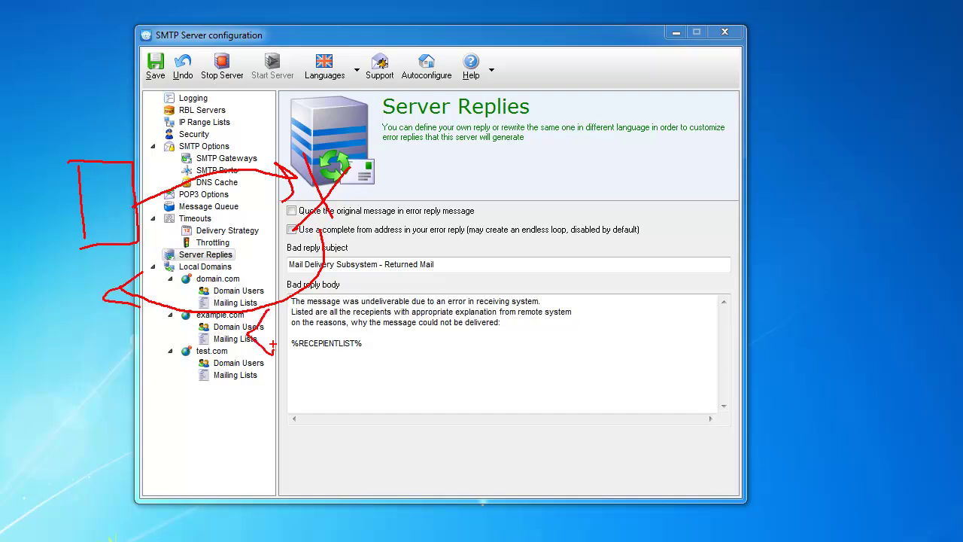
{"action": "mouse_move", "coordinate": [272, 307]}
{"action": "left_mouse_down"}
{"action": "mouse_move", "coordinate": [299, 338]}
{"action": "mouse_move", "coordinate": [288, 355]}
{"action": "left_mouse_up"}
{"action": "left_click", "coordinate": [64, 276]}
{"action": "left_click_drag", "start_coordinate": [65, 272], "coordinate": [84, 316]}
{"action": "mouse_move", "coordinate": [96, 271]}
{"action": "left_mouse_down"}
{"action": "mouse_move", "coordinate": [61, 316]}
{"action": "mouse_move", "coordinate": [108, 273]}
{"action": "mouse_move", "coordinate": [186, 239]}
{"action": "mouse_move", "coordinate": [153, 250]}
{"action": "mouse_move", "coordinate": [153, 261]}
{"action": "left_mouse_up"}
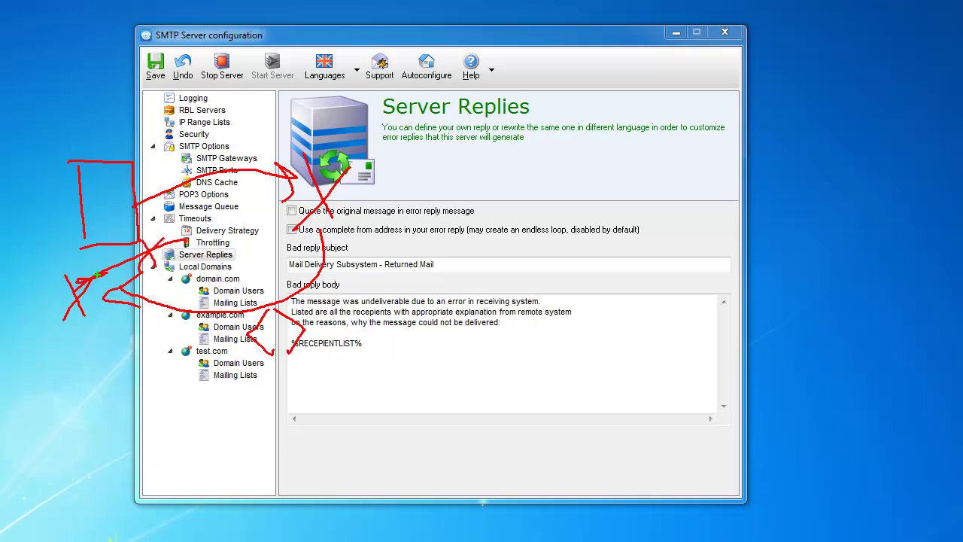
{"action": "left_click_drag", "start_coordinate": [72, 295], "coordinate": [238, 218]}
{"action": "mouse_move", "coordinate": [73, 287]}
{"action": "left_mouse_down"}
{"action": "mouse_move", "coordinate": [75, 305]}
{"action": "mouse_move", "coordinate": [81, 282]}
{"action": "mouse_move", "coordinate": [75, 304]}
{"action": "left_mouse_up"}
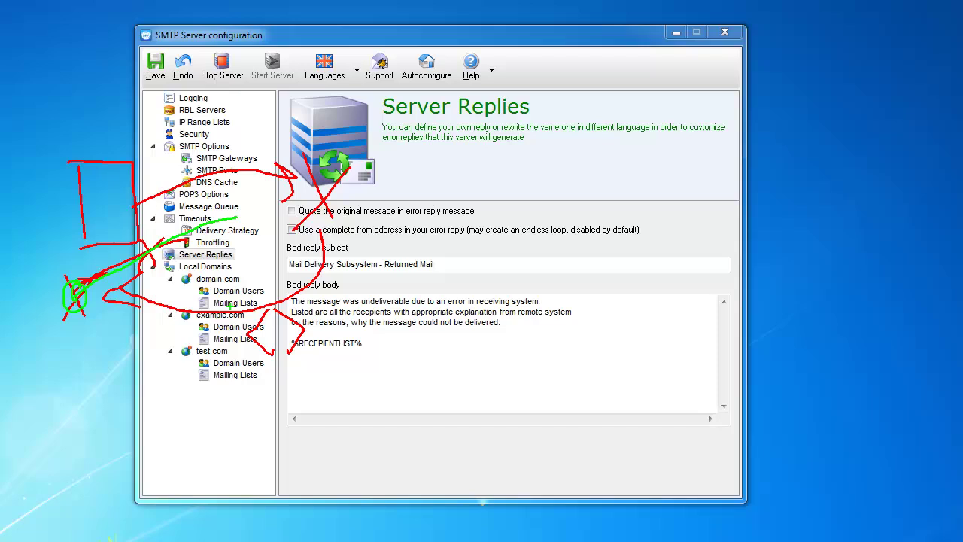
{"action": "mouse_move", "coordinate": [268, 316]}
{"action": "left_mouse_down"}
{"action": "mouse_move", "coordinate": [264, 349]}
{"action": "mouse_move", "coordinate": [255, 319]}
{"action": "left_mouse_up"}
{"action": "key", "text": "Escape"}
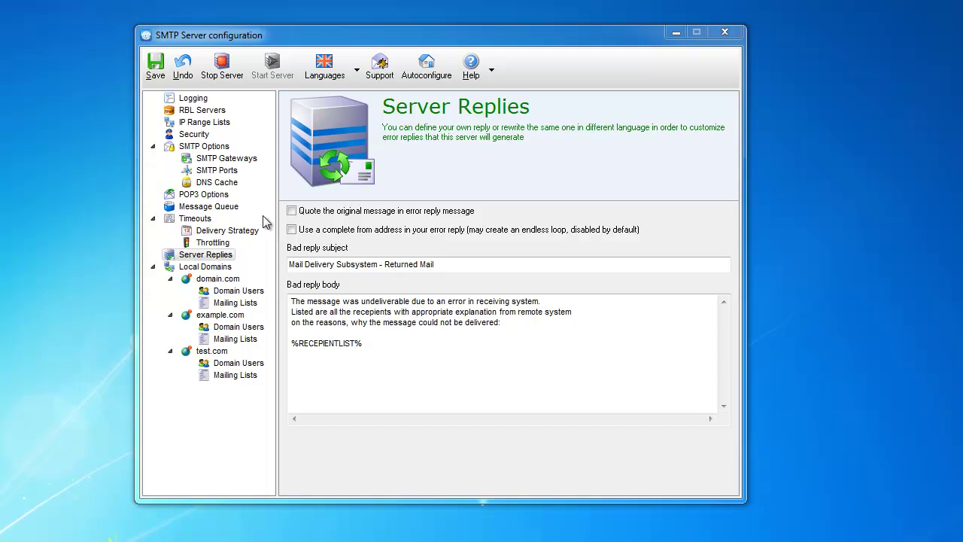